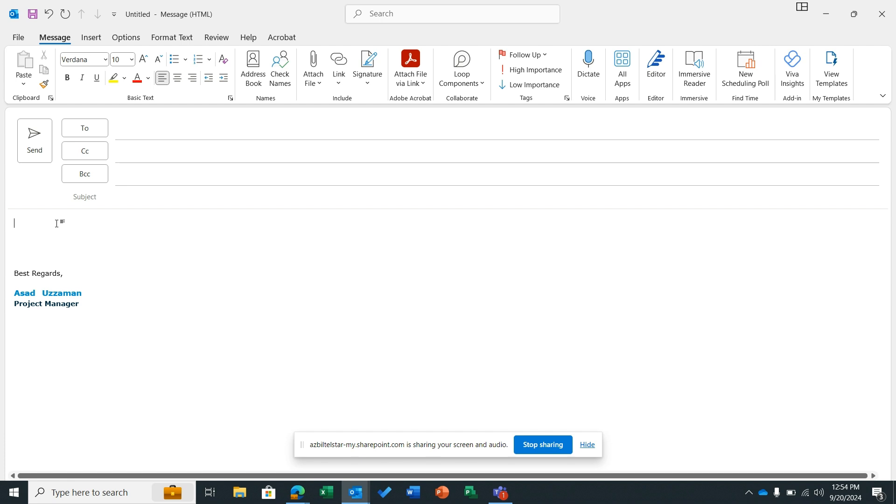
# Insert a bulleted list Loop component into the empty message body and title it "TEST_1"
pyautogui.click(478, 85)
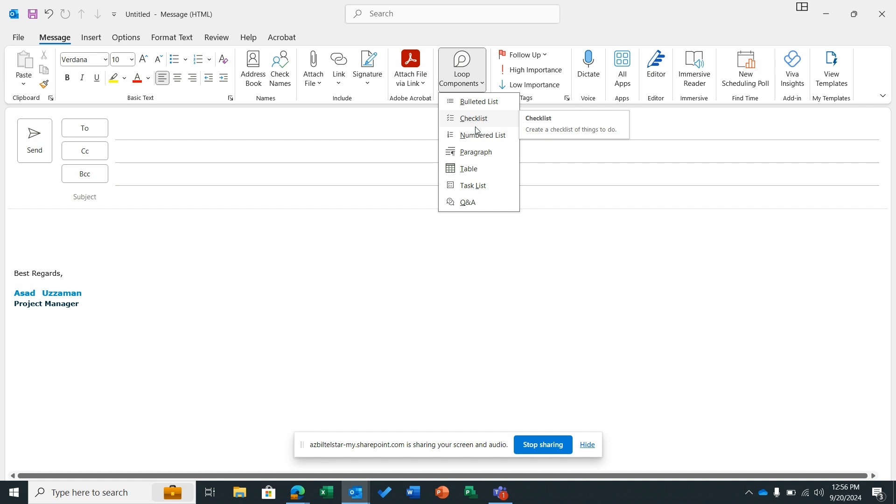
pyautogui.click(38, 225)
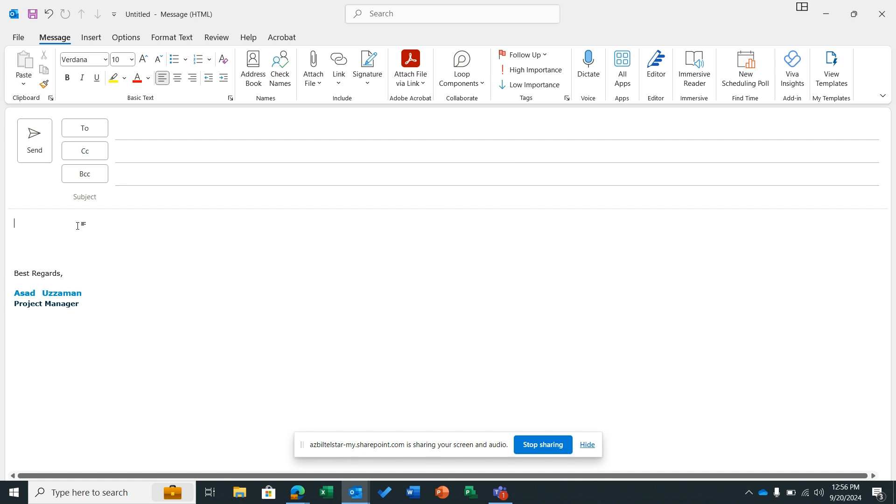
pyautogui.click(472, 84)
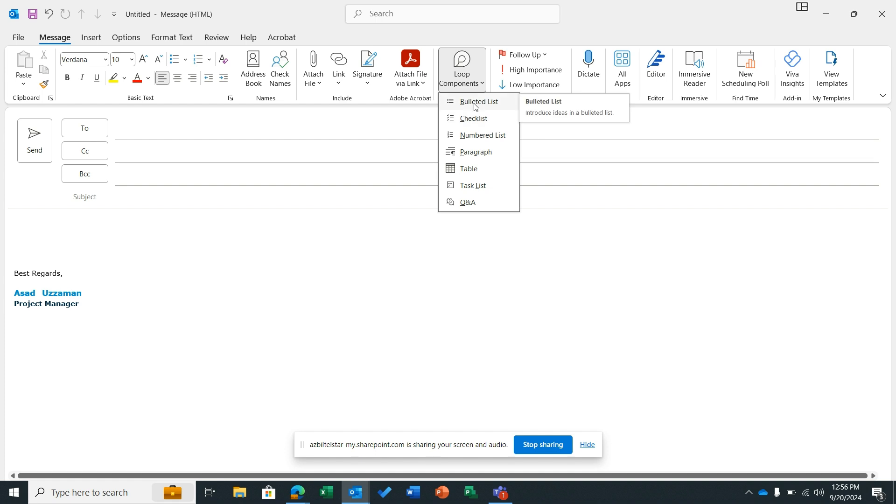
pyautogui.click(476, 102)
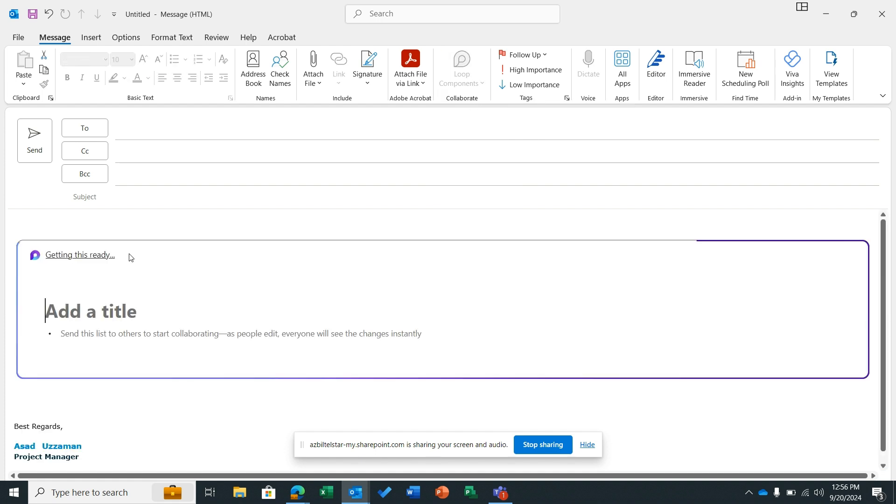
pyautogui.click(116, 312)
pyautogui.write('T')
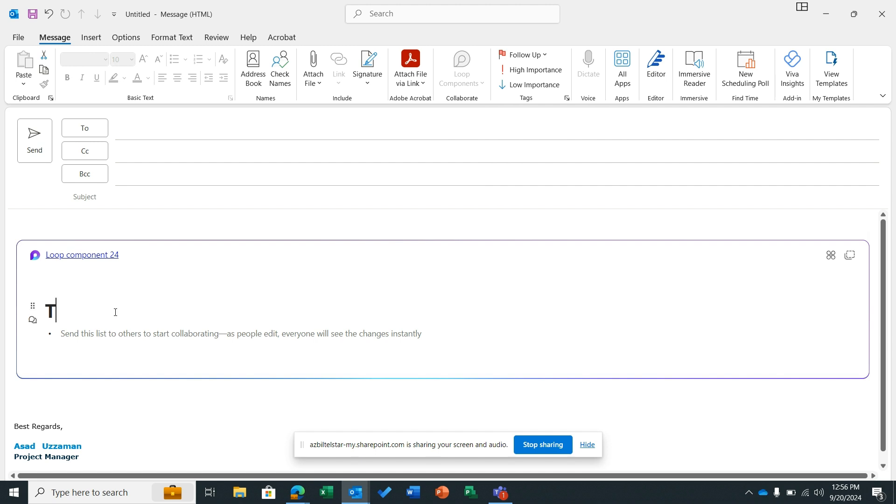
pyautogui.write('EST_1')
# Fill the TEST_1 bulleted list with the entries "ASAS", "AS", "AS" and "A"
pyautogui.click(108, 338)
pyautogui.write('A')
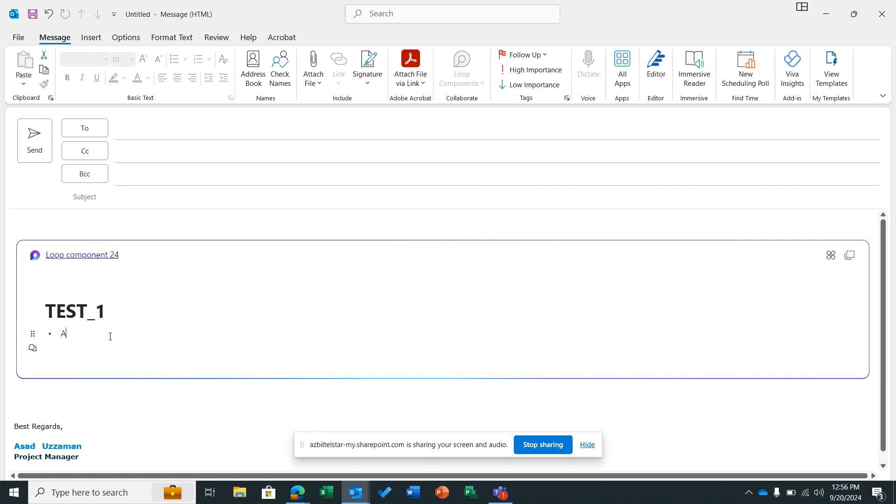
pyautogui.write('SAS')
pyautogui.press('Return')
pyautogui.write('AS')
pyautogui.press('Return')
pyautogui.write('AS')
pyautogui.press('Return')
pyautogui.write('A')
pyautogui.press('Return')
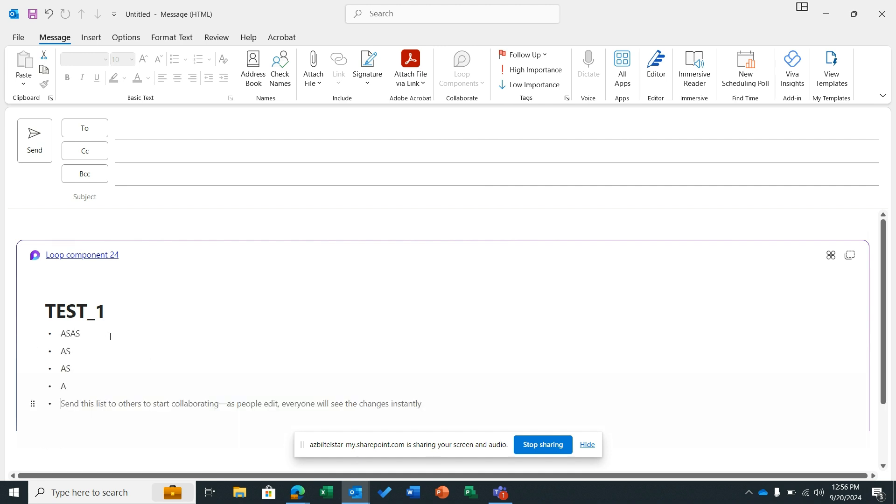
# Insert a checklist Loop component on a new line below the TEST_1 component and title it "TEST2"
pyautogui.scroll(-1, 359, 306)
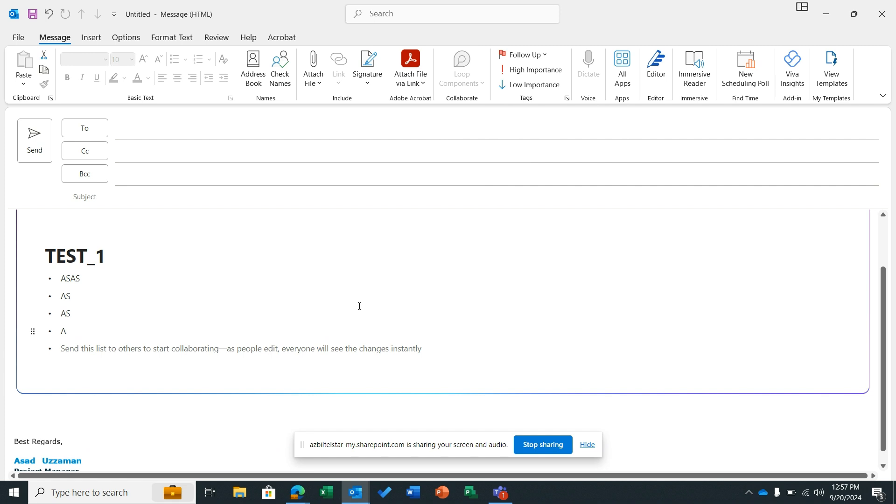
pyautogui.scroll(-1, 360, 306)
pyautogui.click(92, 381)
pyautogui.press('Return')
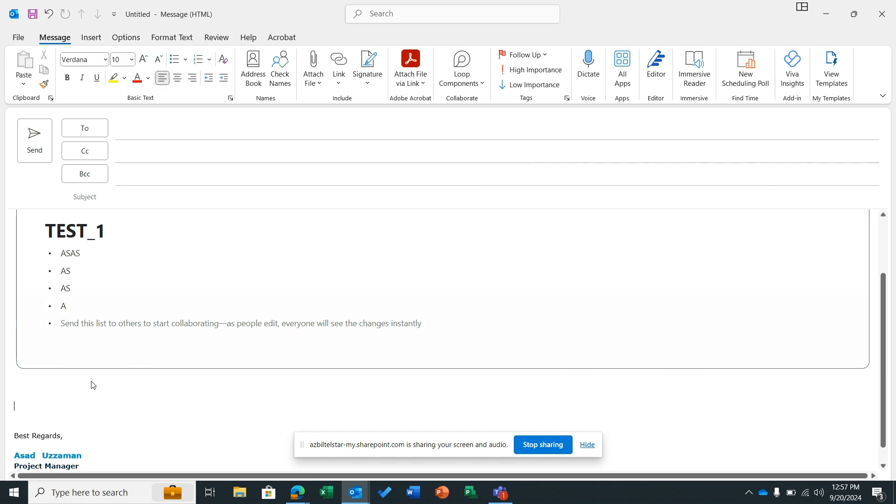
pyautogui.click(473, 84)
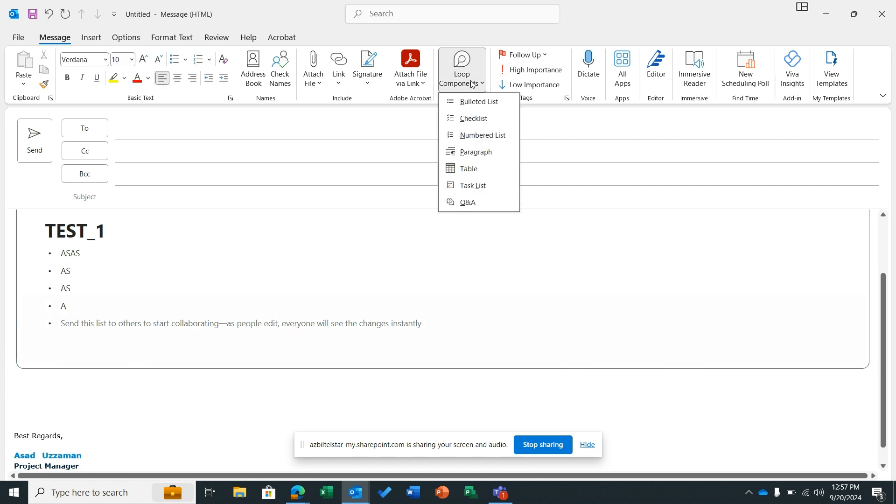
pyautogui.click(473, 119)
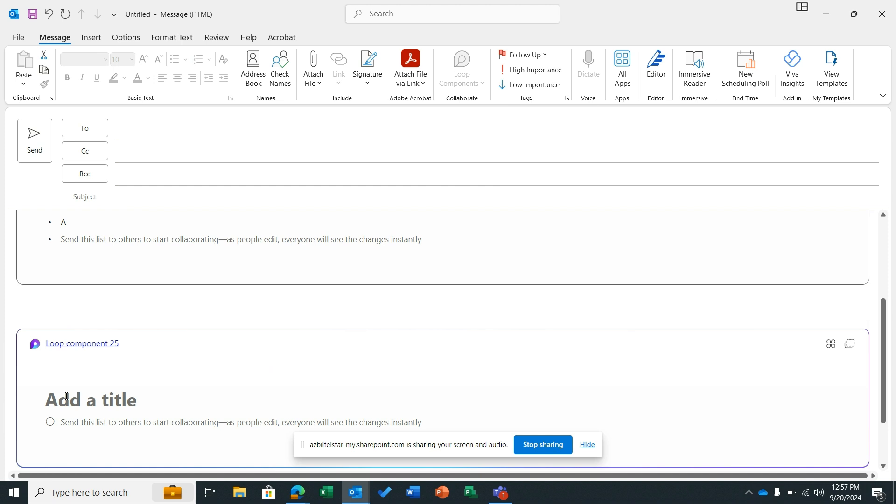
pyautogui.click(67, 397)
pyautogui.write('TEST2')
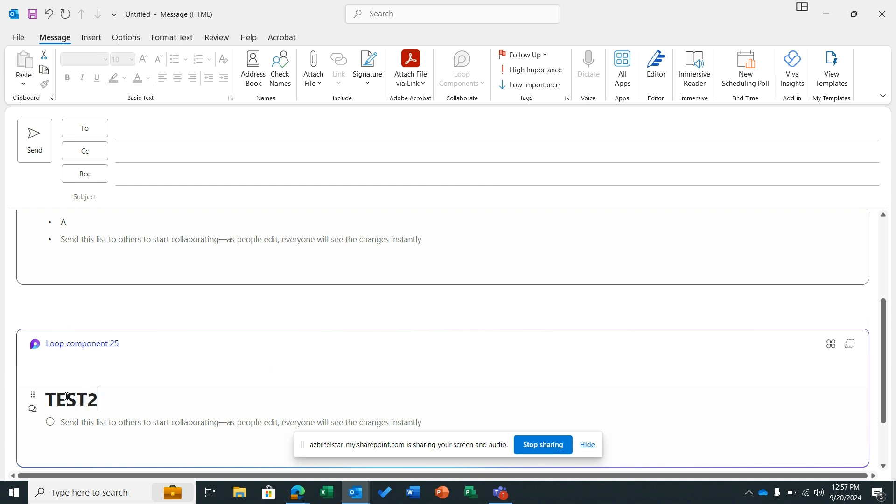
# Add the items "WRITE A LETTER" and "COMMUNICATE WITH THE CLINET" to the TEST2 checklist and mark the first one complete
pyautogui.scroll(-1, 83, 375)
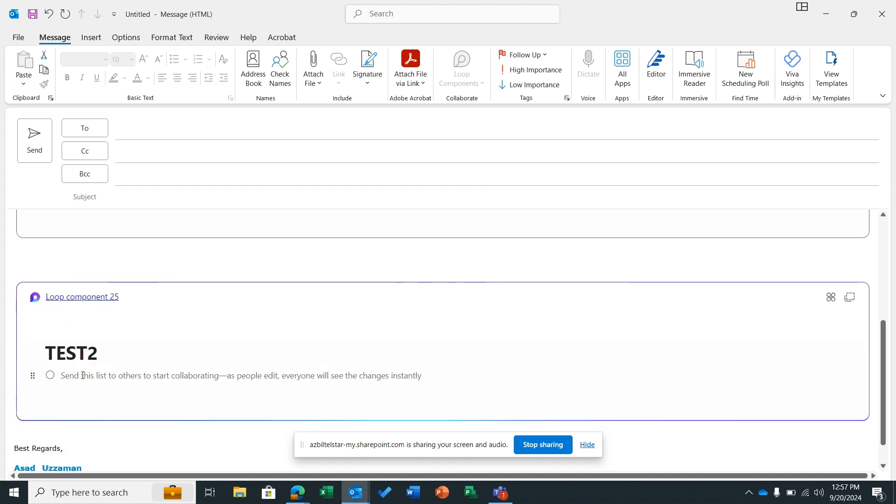
pyautogui.click(84, 376)
pyautogui.write('WRITE A ')
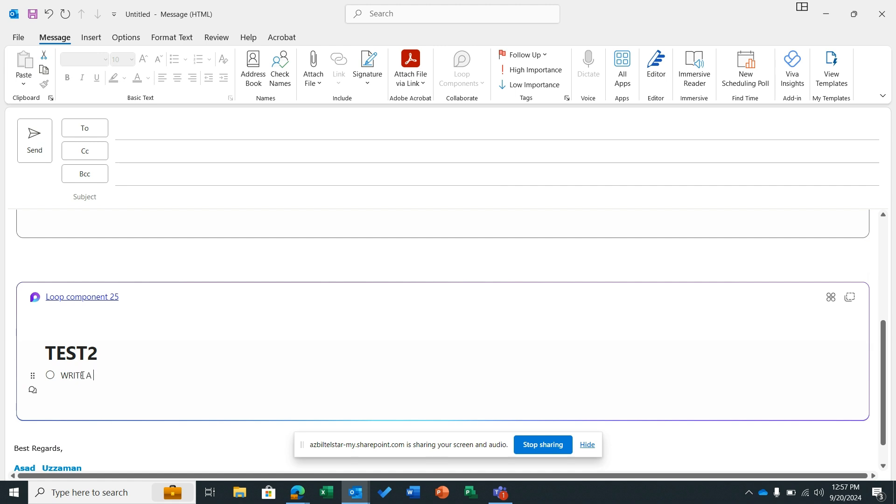
pyautogui.write('LETTE')
pyautogui.write('R')
pyautogui.press('Return')
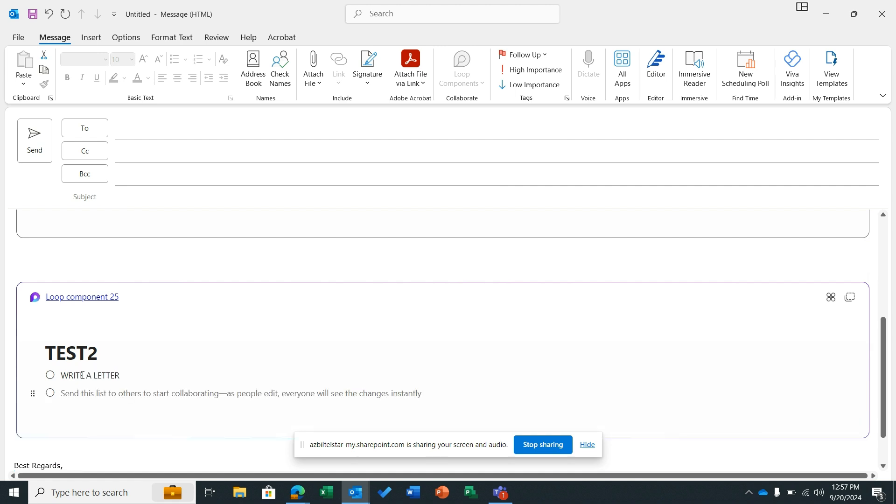
pyautogui.write('COMMU')
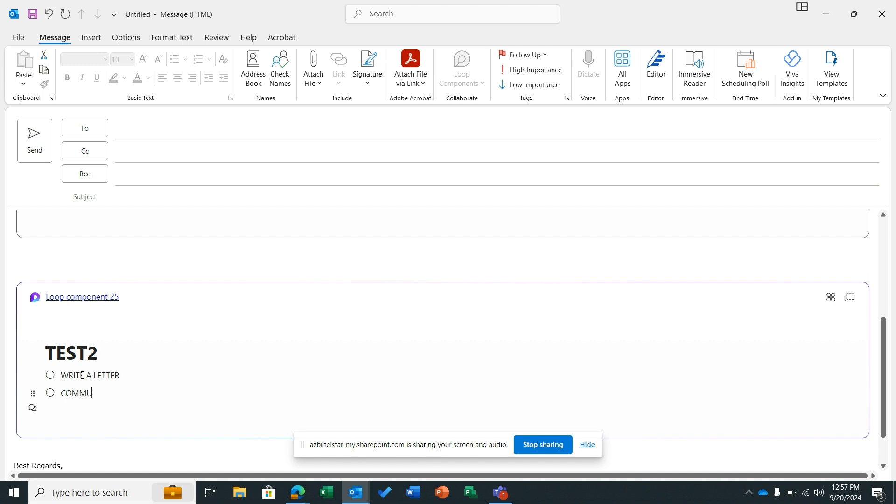
pyautogui.write('NICATE WITH TE')
pyautogui.press('BackSpace')
pyautogui.press('BackSpace')
pyautogui.write('HE CLINET')
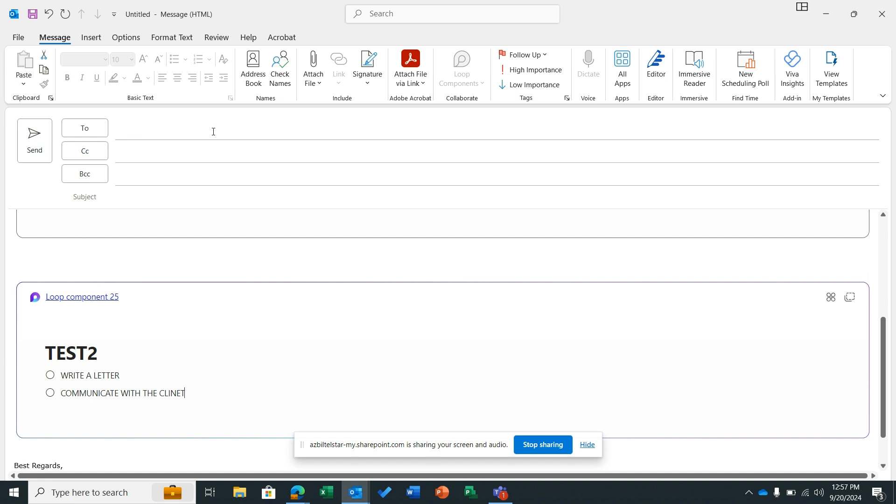
pyautogui.click(51, 376)
# Insert a numbered list Loop component below the TEST2 checklist and place the cursor in its title
pyautogui.scroll(-1, 220, 365)
pyautogui.scroll(-2, 220, 364)
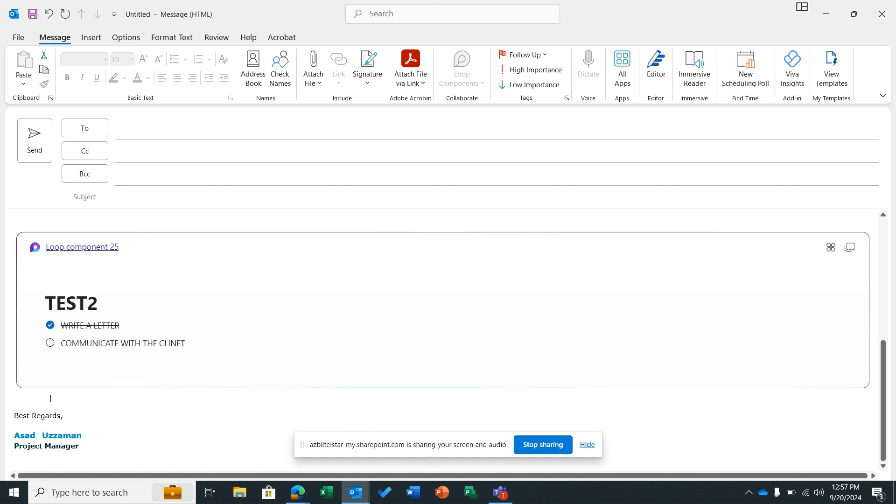
pyautogui.click(51, 399)
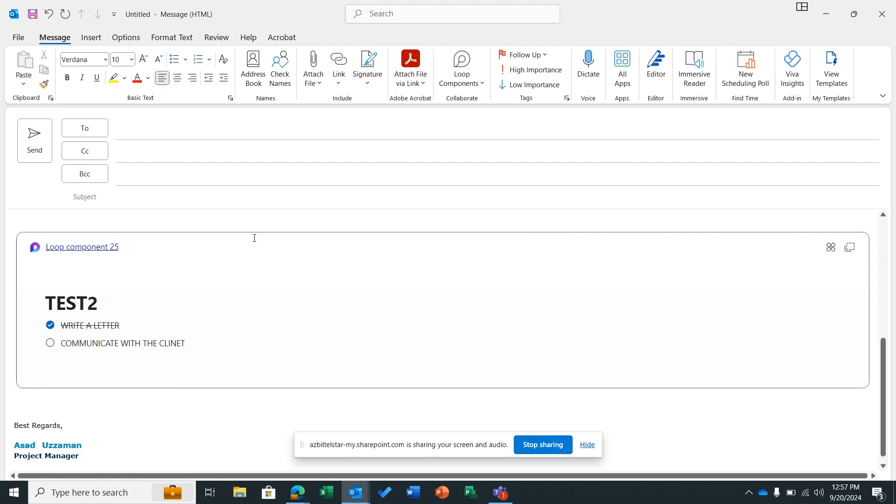
pyautogui.click(479, 83)
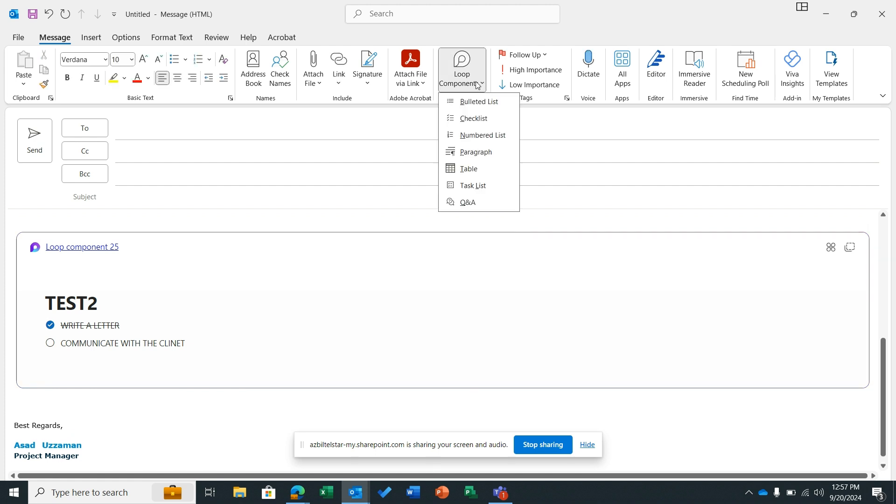
pyautogui.click(482, 135)
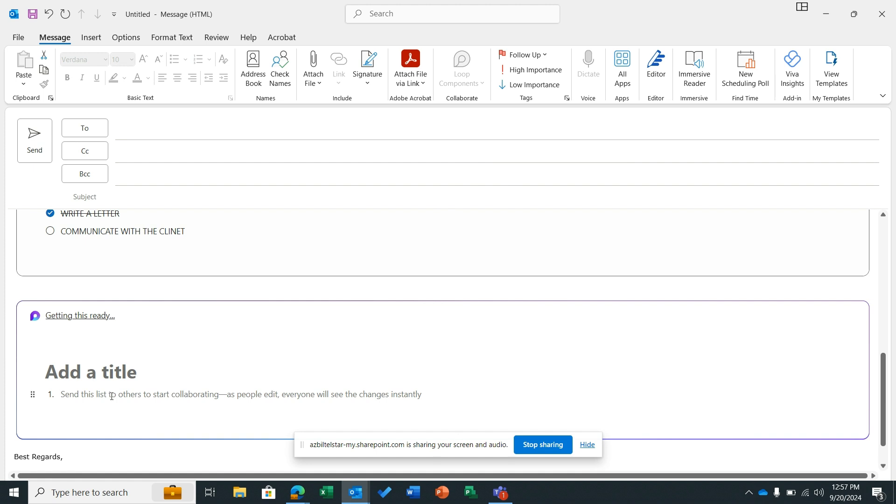
pyautogui.click(73, 375)
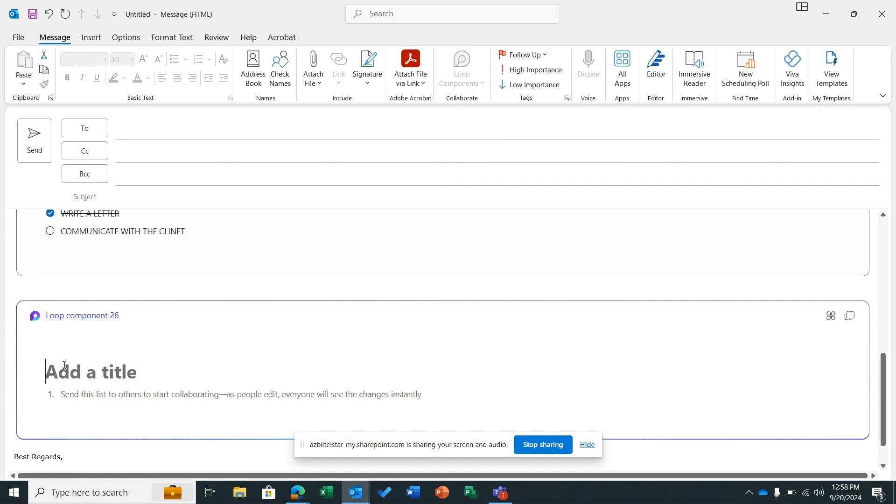
# Add several blank lines below the numbered list component and insert a paragraph Loop component there
pyautogui.scroll(-1, 90, 377)
pyautogui.scroll(-1, 90, 377)
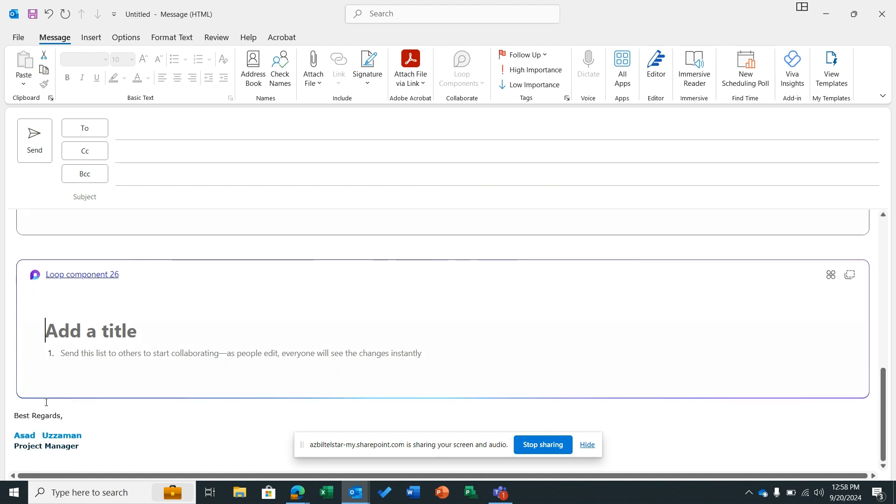
pyautogui.click(46, 402)
pyautogui.press('Return')
pyautogui.press('Return')
pyautogui.press('Return')
pyautogui.press('Return')
pyautogui.press('Return')
pyautogui.press('Return')
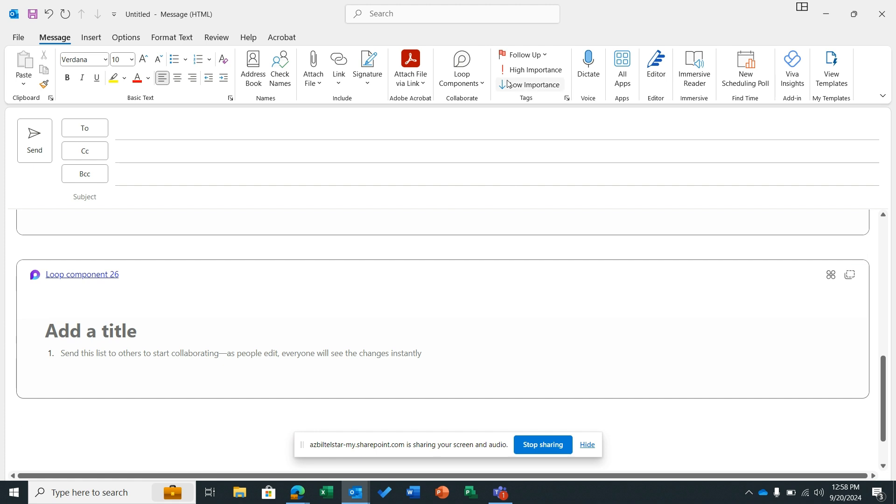
pyautogui.click(481, 82)
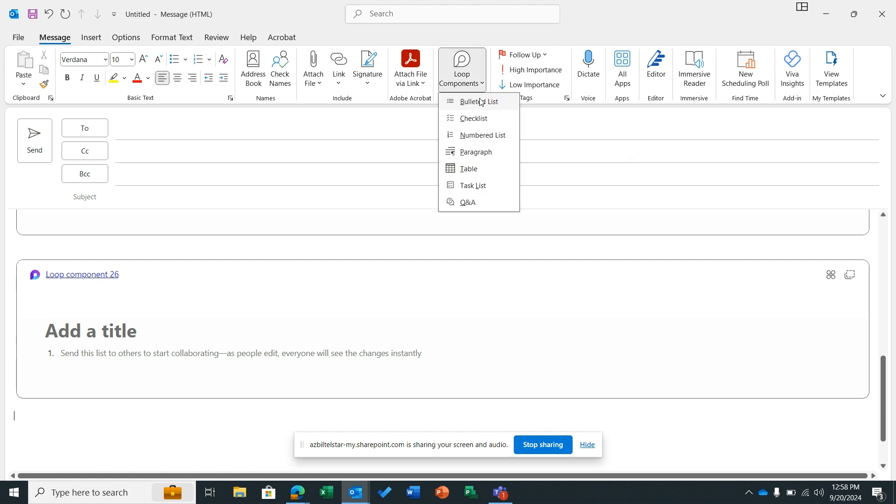
pyautogui.click(488, 158)
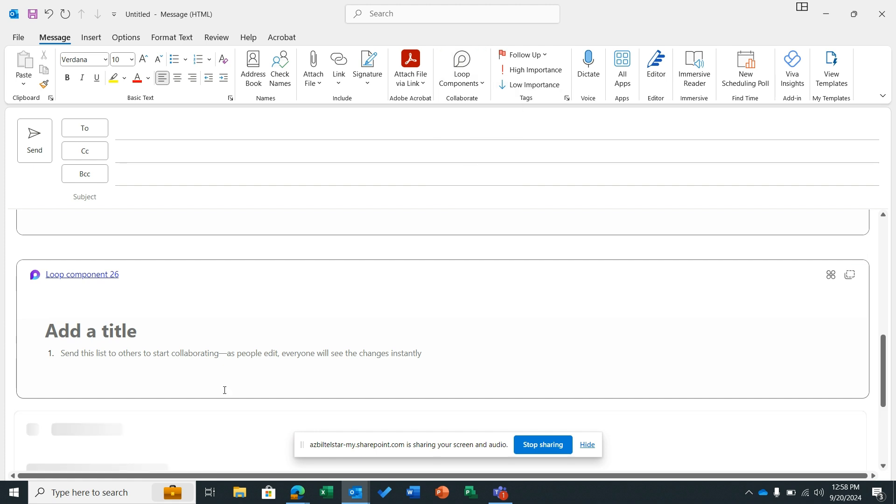
pyautogui.scroll(-2, 107, 406)
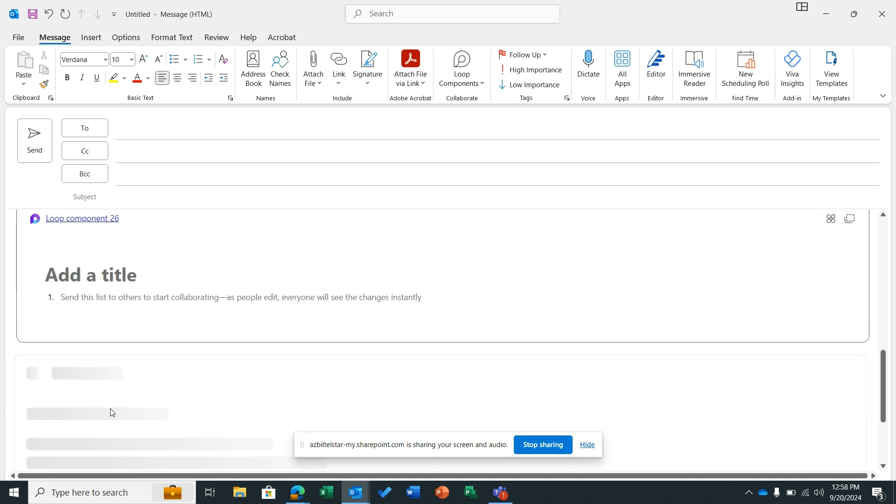
pyautogui.scroll(-3, 114, 406)
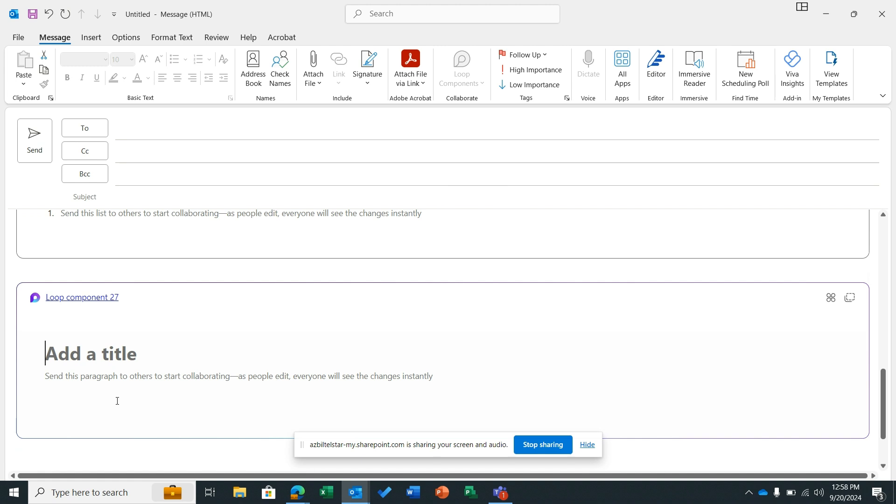
# Title the paragraph component "TEST4" and place the cursor in its body text
pyautogui.scroll(-1, 118, 399)
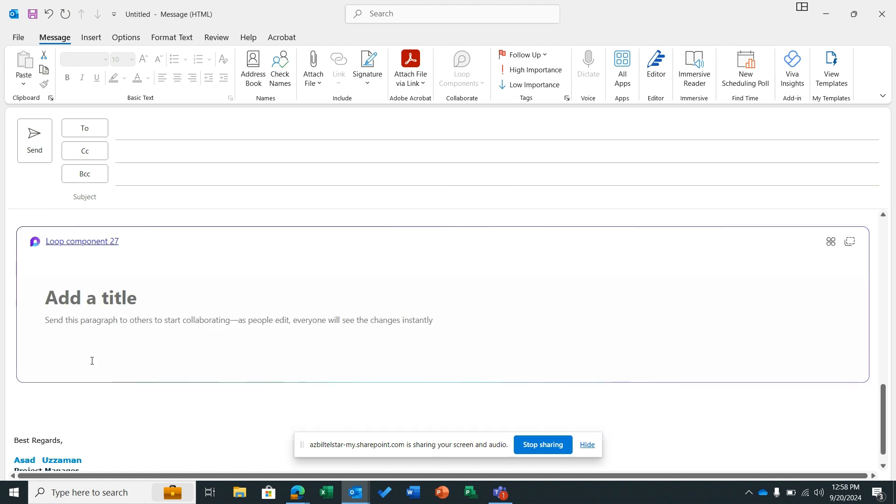
pyautogui.click(103, 300)
pyautogui.write('TEST4')
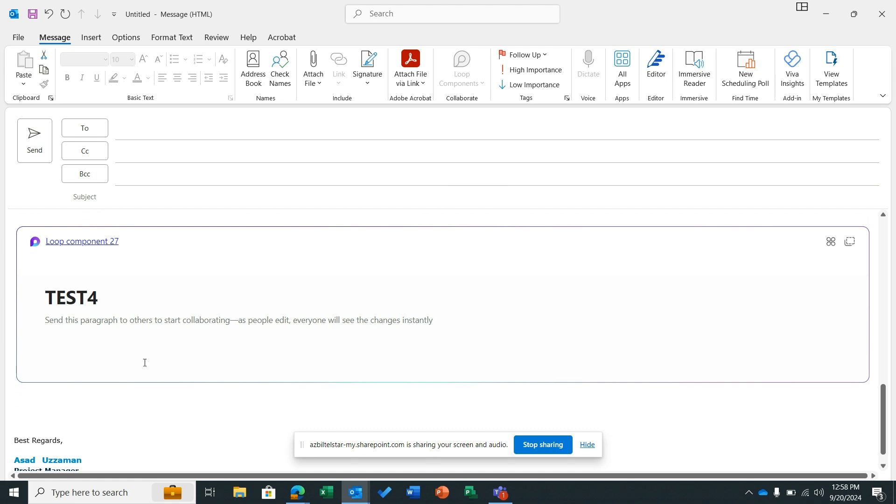
pyautogui.click(113, 319)
pyautogui.click(202, 125)
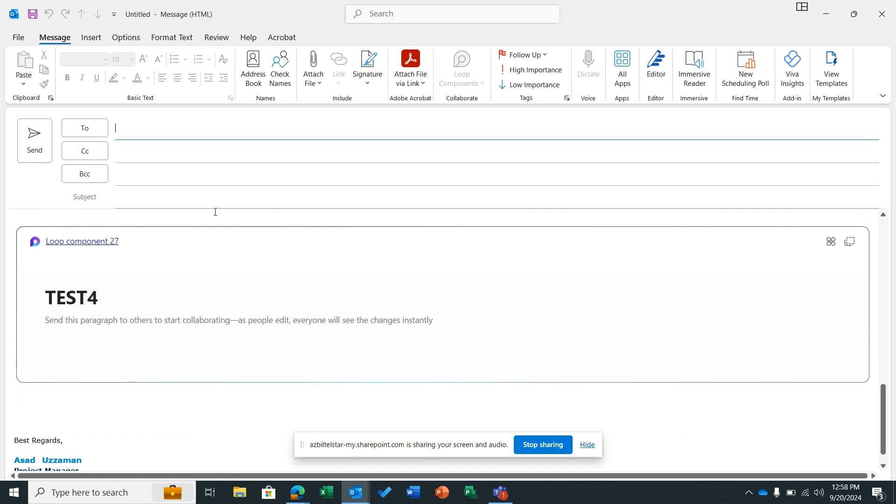
pyautogui.click(66, 331)
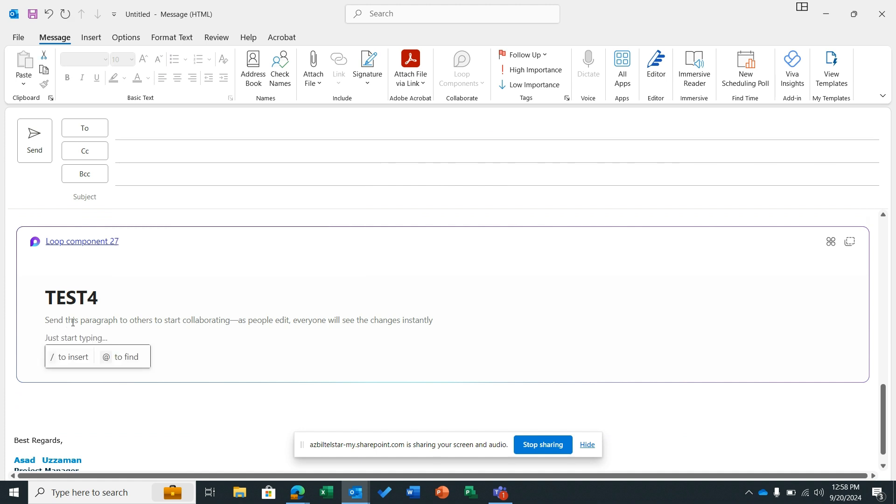
pyautogui.click(73, 323)
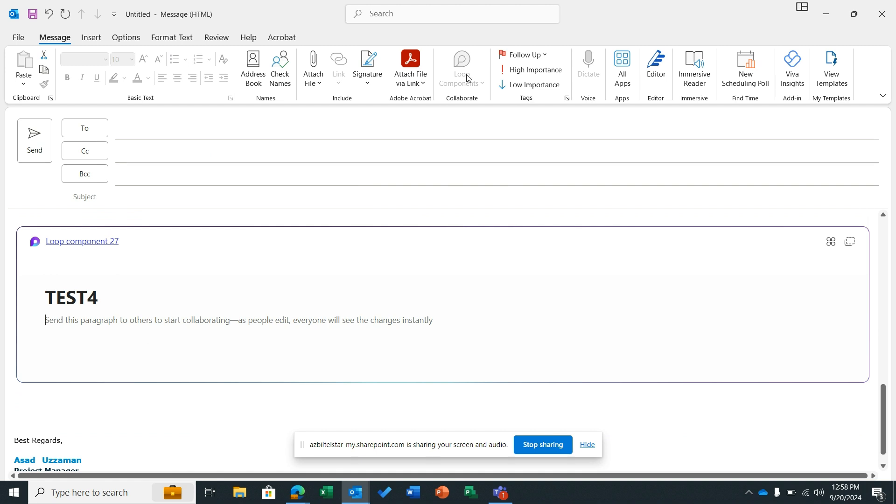
# Insert a table Loop component below the TEST4 paragraph component
pyautogui.scroll(-1, 48, 397)
pyautogui.click(47, 396)
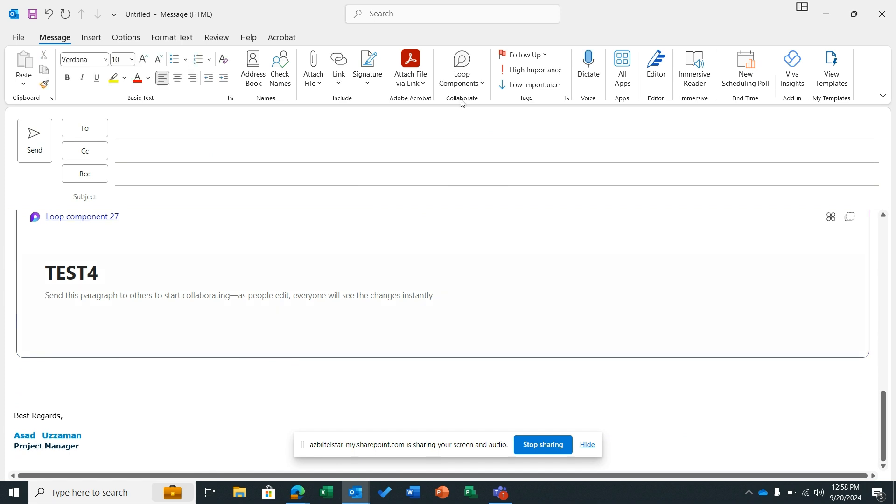
pyautogui.click(481, 83)
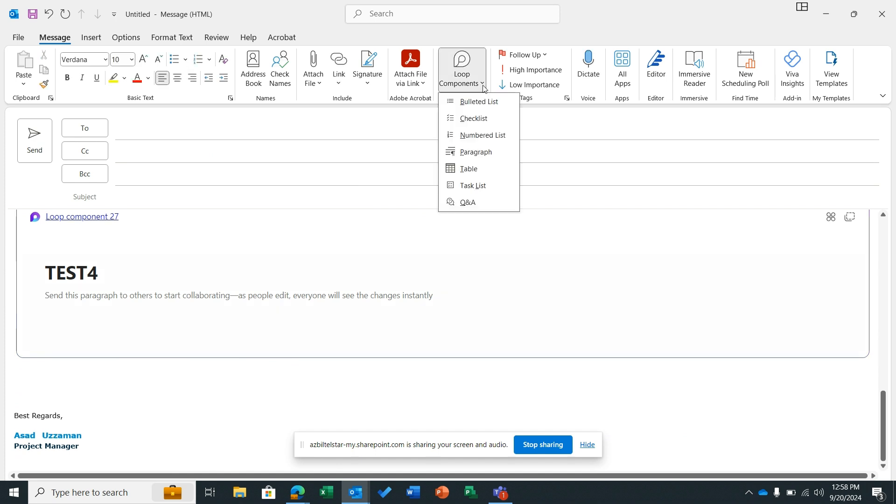
pyautogui.click(481, 169)
pyautogui.scroll(-3, 124, 374)
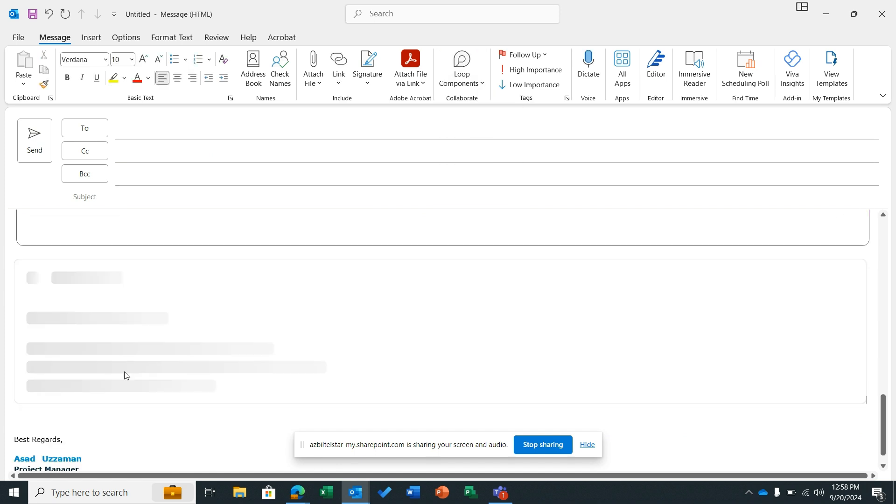
pyautogui.click(39, 395)
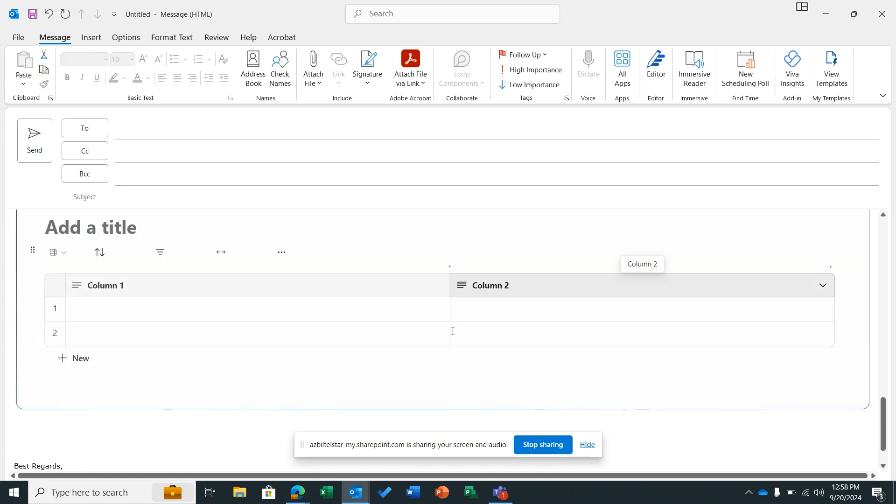
# Add a third row to the table component and open its view choices
pyautogui.click(75, 359)
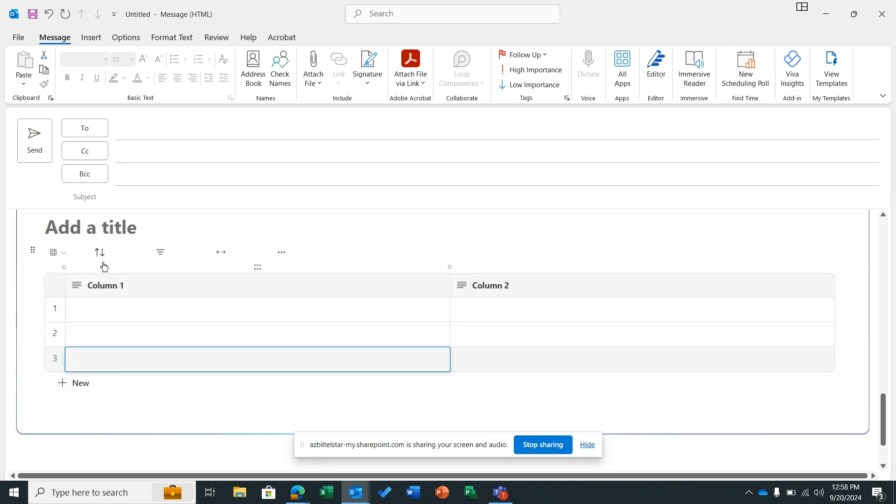
pyautogui.click(60, 260)
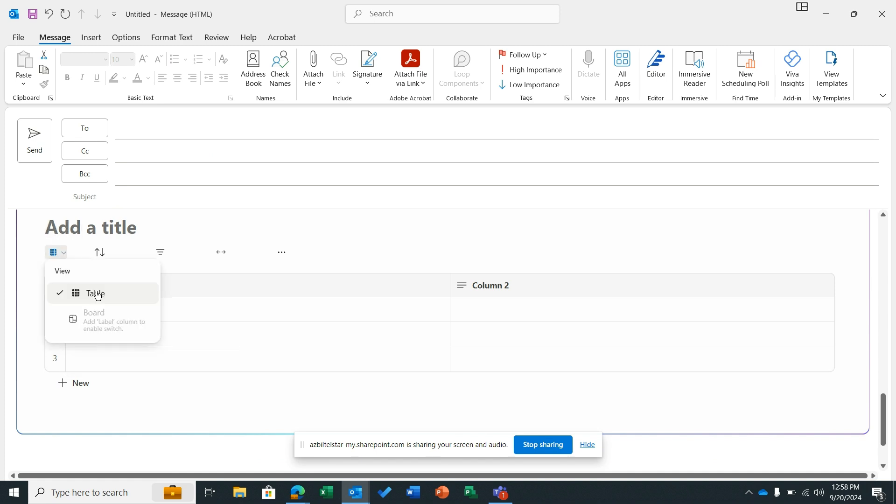
# Insert a task list Loop component on the blank line below the table component
pyautogui.scroll(-2, 38, 378)
pyautogui.click(37, 378)
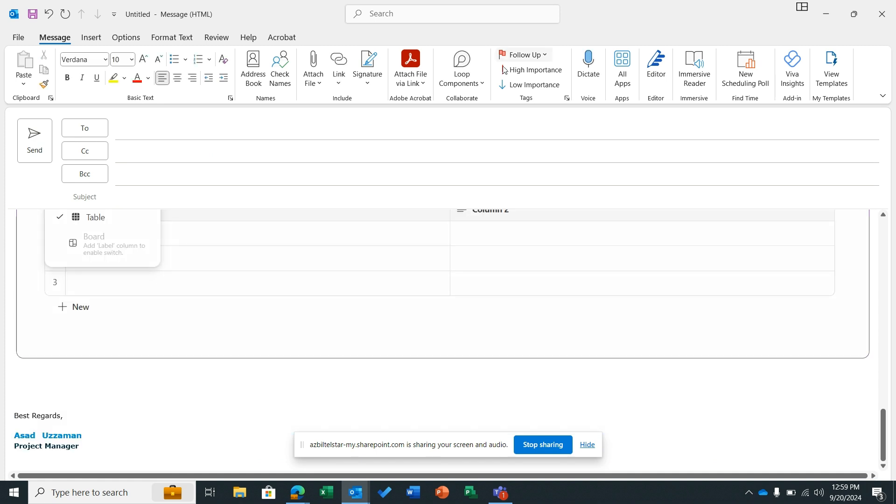
pyautogui.click(462, 70)
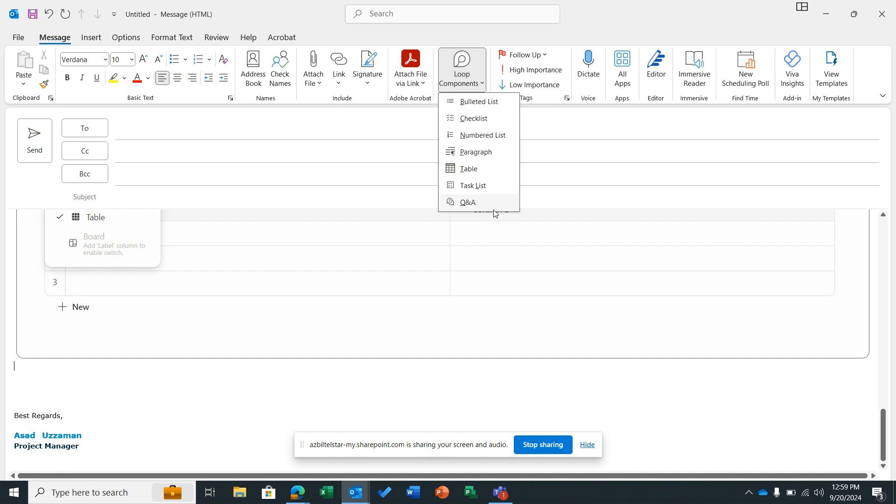
pyautogui.click(494, 208)
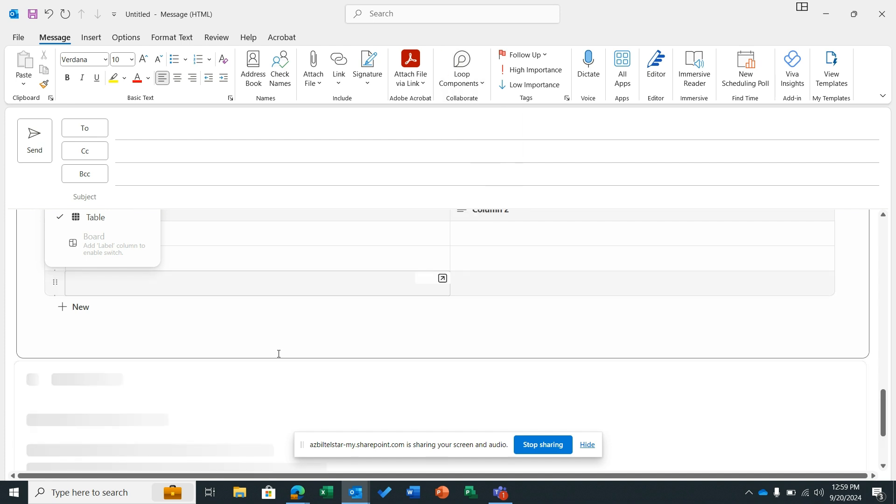
pyautogui.scroll(-2, 278, 353)
pyautogui.scroll(-1, 183, 394)
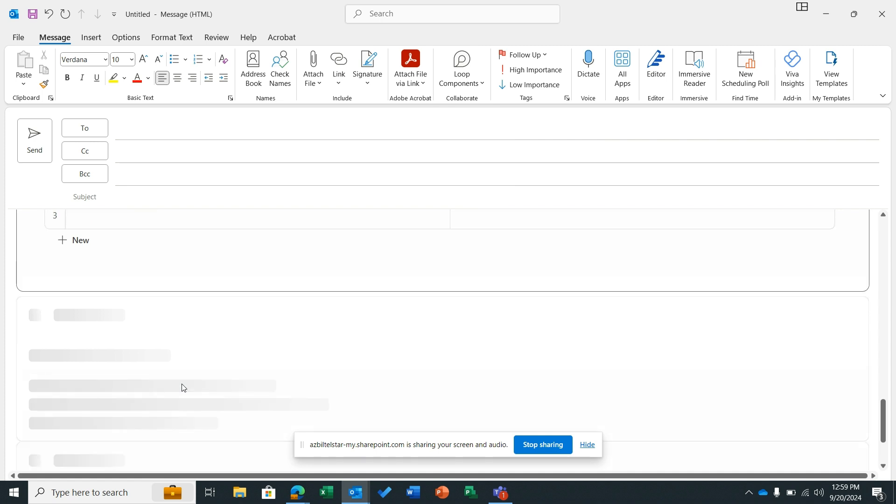
pyautogui.scroll(-1, 185, 365)
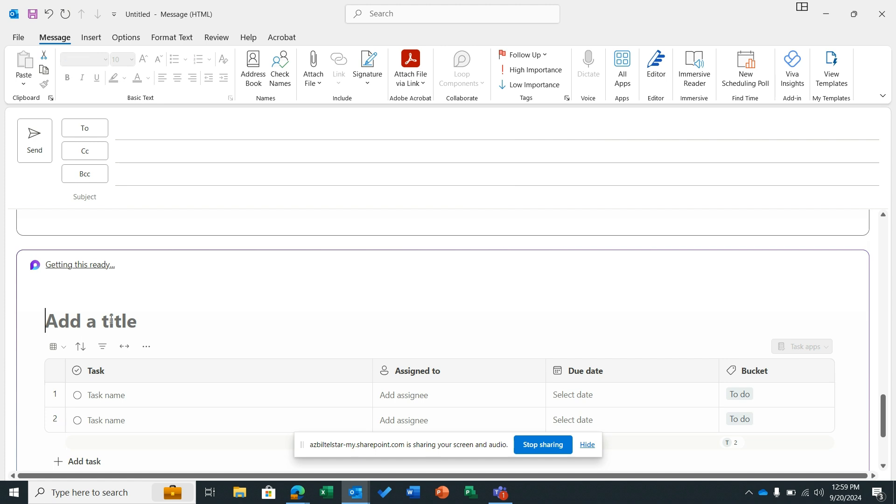
# Title the task list component "SHORT PROJECT"
pyautogui.write('PRO')
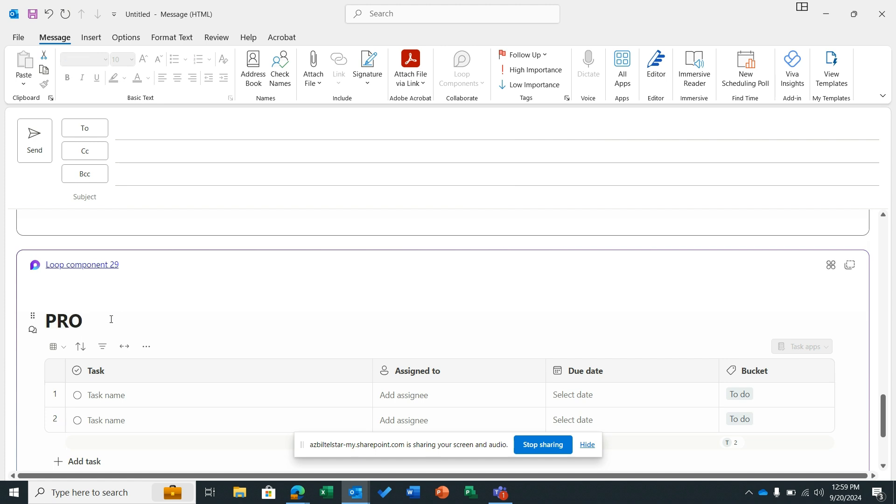
pyautogui.press('BackSpace')
pyautogui.press('BackSpace')
pyautogui.press('BackSpace')
pyautogui.write('SHORT ')
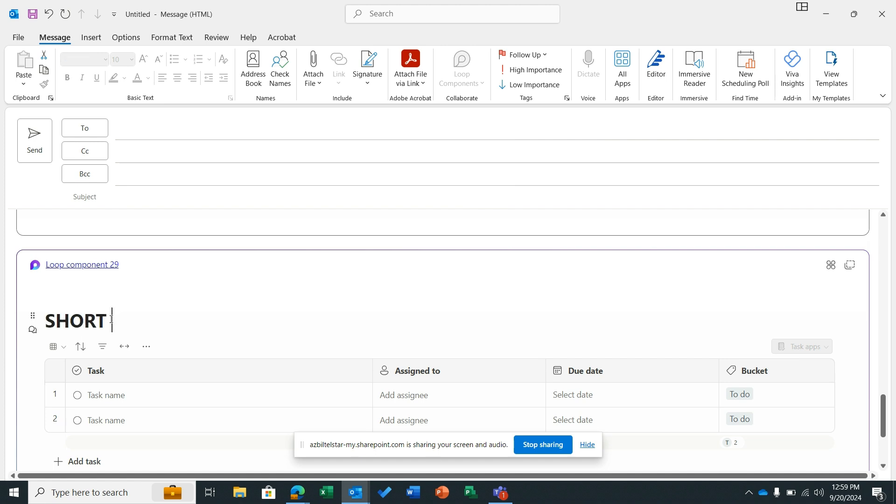
pyautogui.write('PROJECT')
# Name the first task "MARKET STUDY" and set its due date to Sunday, September 22, 2024
pyautogui.scroll(-1, 154, 375)
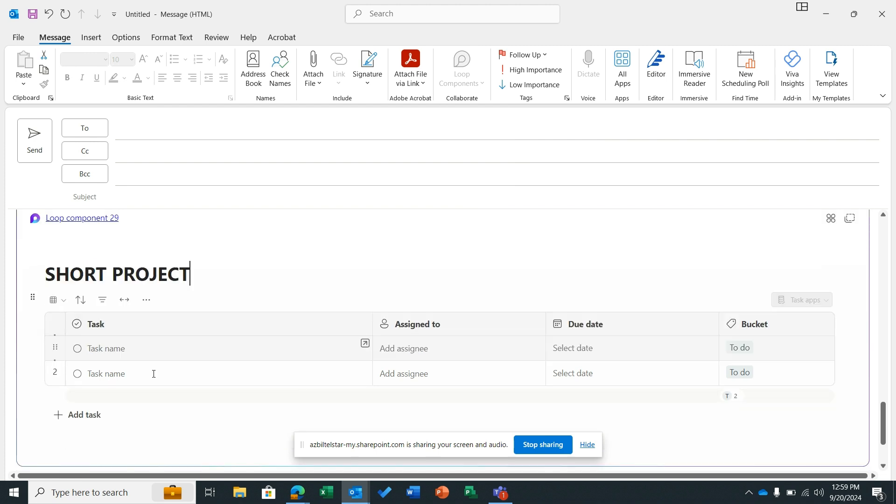
pyautogui.click(166, 351)
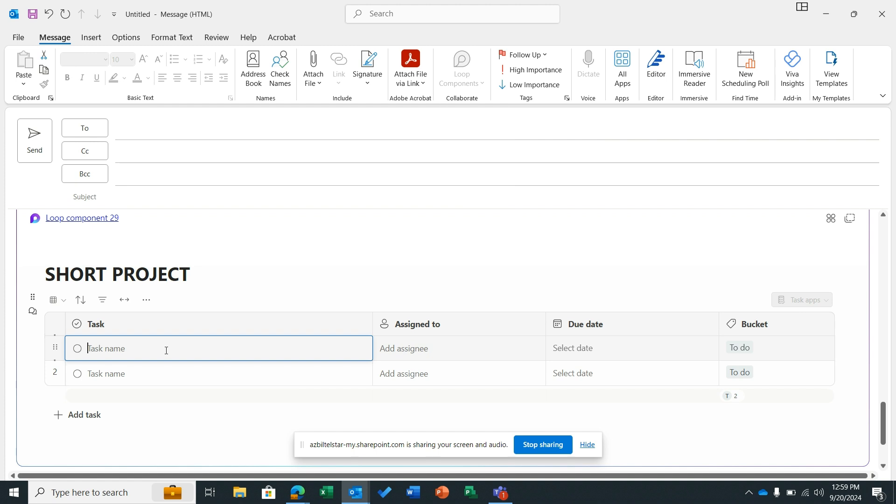
pyautogui.write('MARKET STUDY')
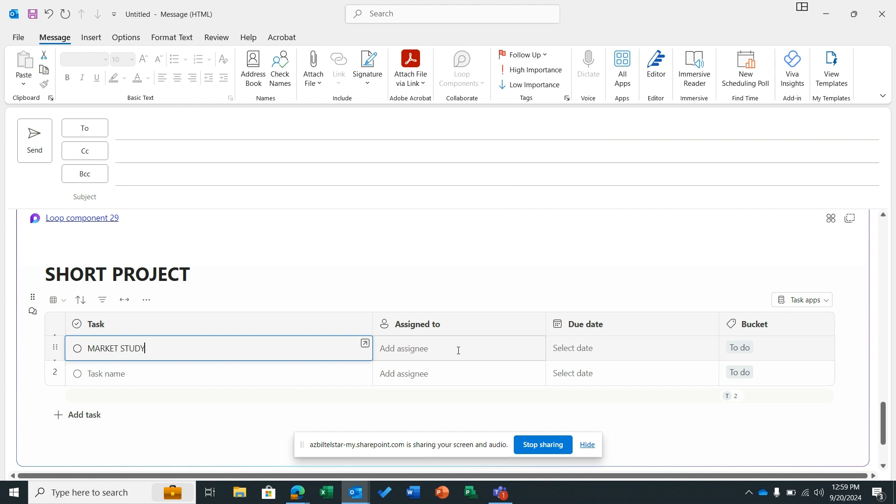
pyautogui.click(596, 352)
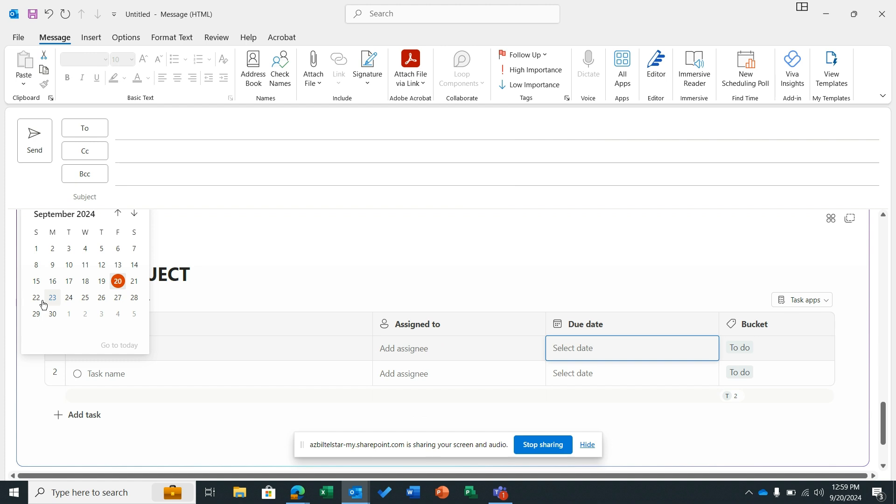
pyautogui.click(38, 299)
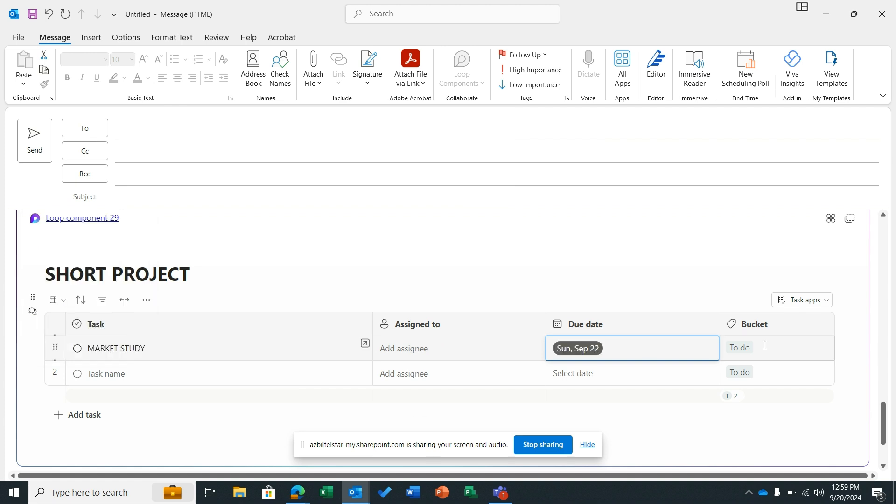
# Insert a Q&A Loop component below the task list and title it "SAMPLE QUESTION"
pyautogui.scroll(-3, 54, 382)
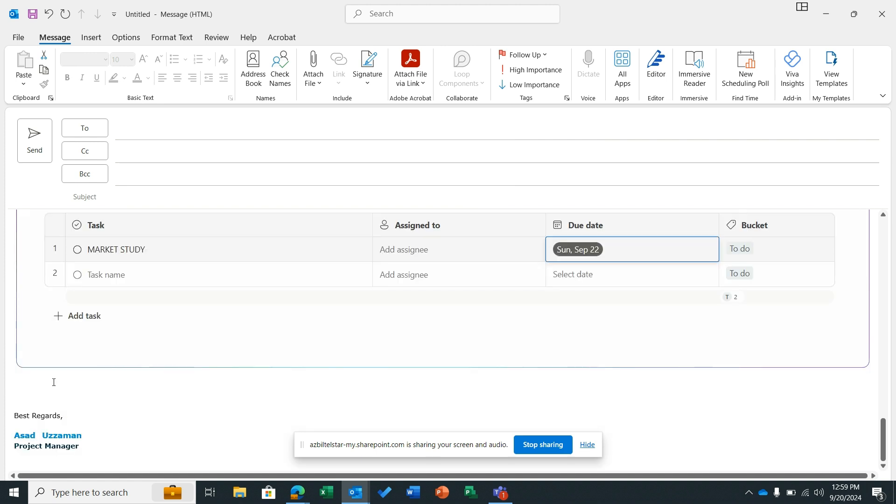
pyautogui.click(53, 381)
pyautogui.click(462, 70)
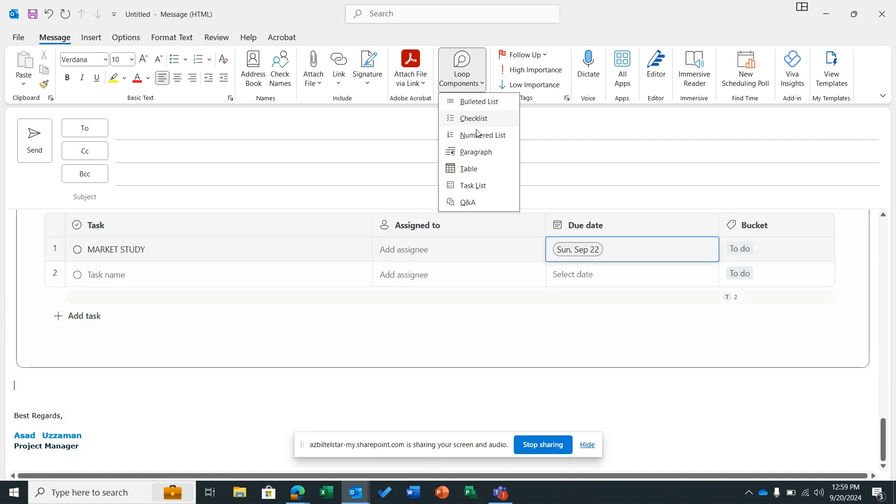
pyautogui.click(472, 206)
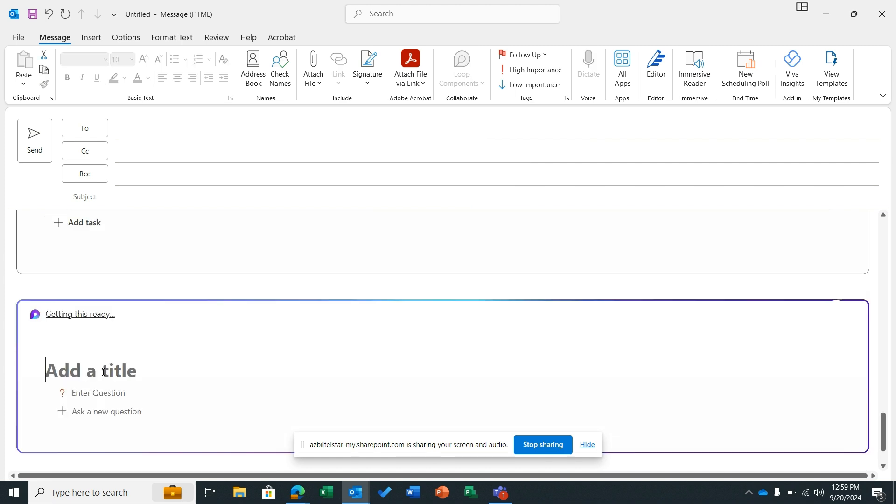
pyautogui.write('SAM')
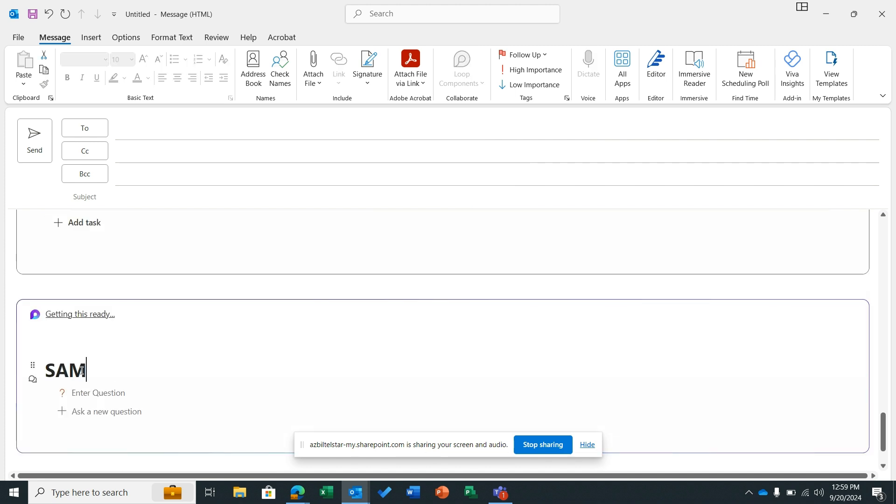
pyautogui.write('PLE QUES')
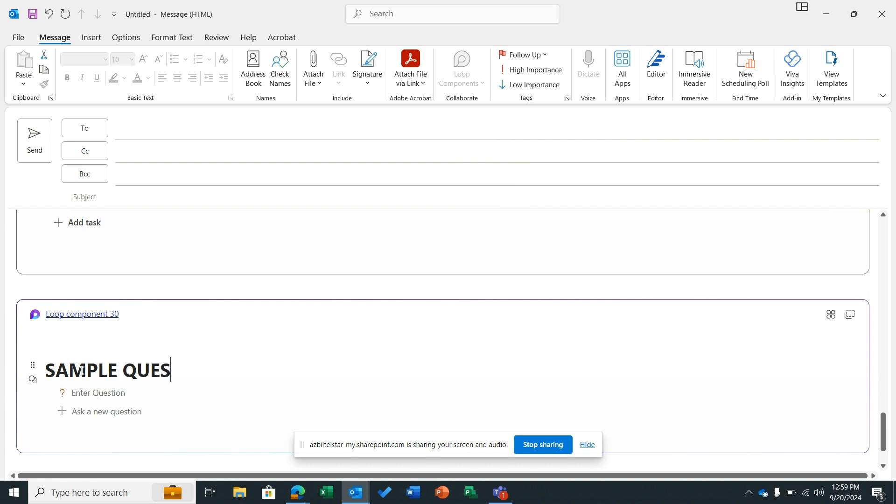
pyautogui.write('TION')
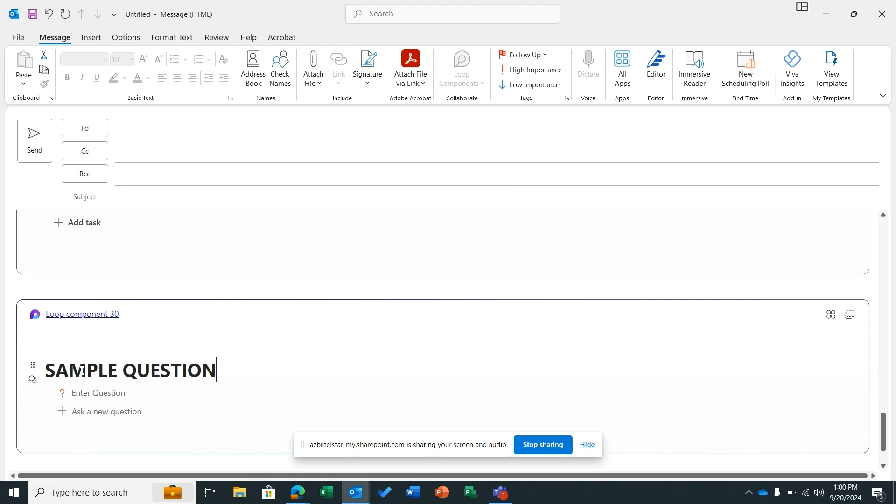
# Enter "DO YOU THINK WE CAN VISIT COXS BAZAR NEXT MONTH?" as the first question of the Q&A component
pyautogui.click(90, 393)
pyautogui.write('DO ')
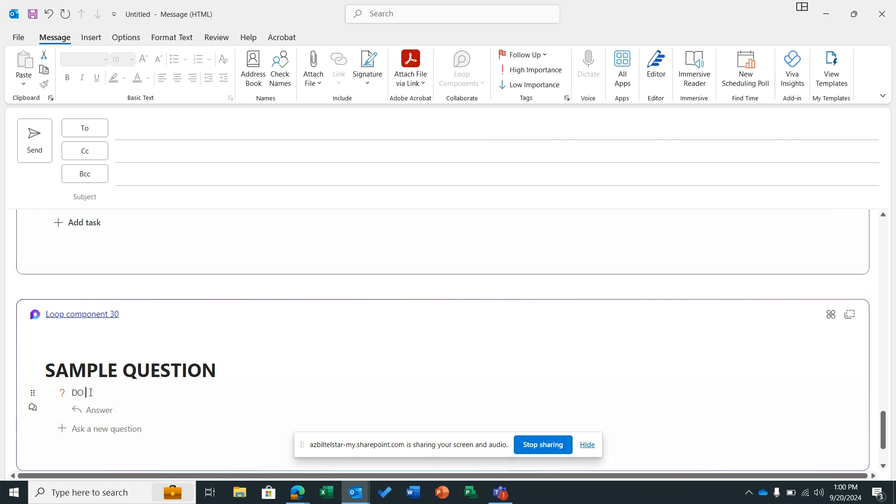
pyautogui.write('YOU THIC')
pyautogui.press('BackSpace')
pyautogui.write('NK WE CAN VISIT ')
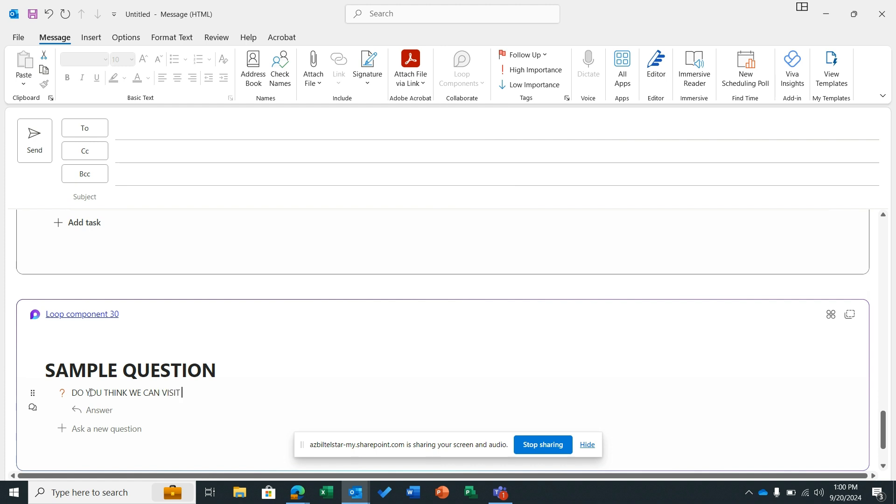
pyautogui.write('COX SBAZAR NEXT MONTH')
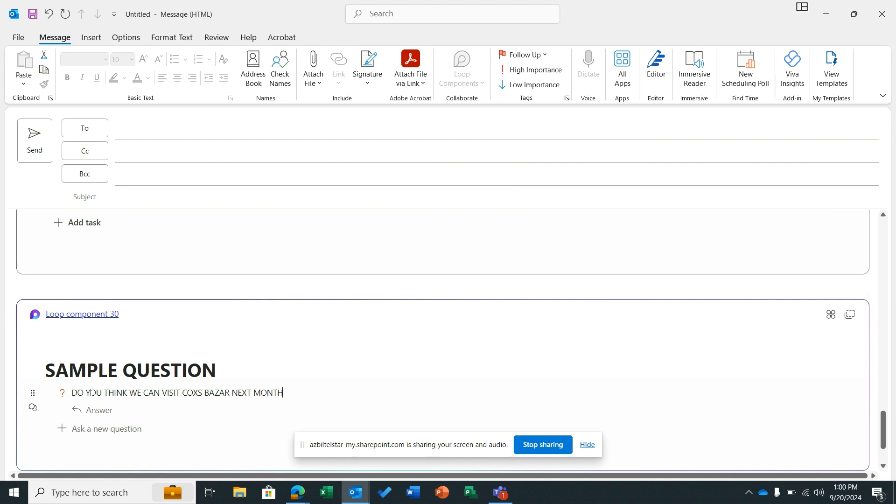
pyautogui.write('?')
# Add an empty answer entry under the question and place the cursor on the line below the Q&A component
pyautogui.scroll(-1, 90, 392)
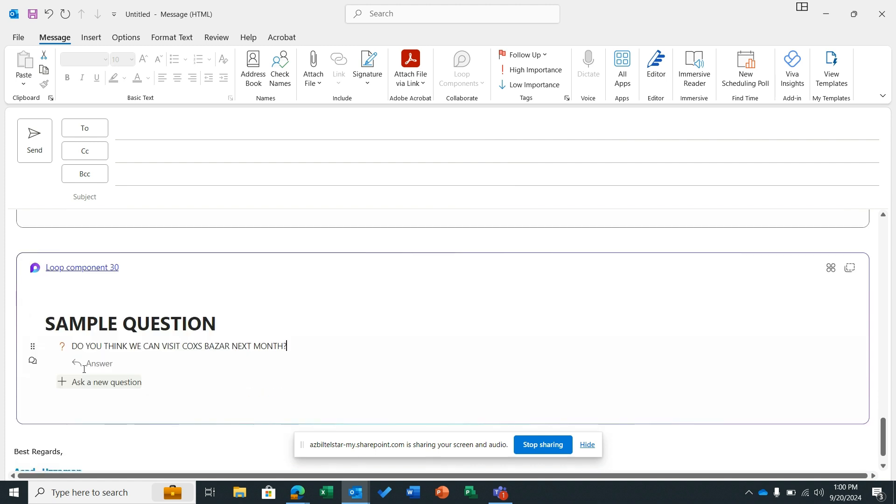
pyautogui.click(84, 366)
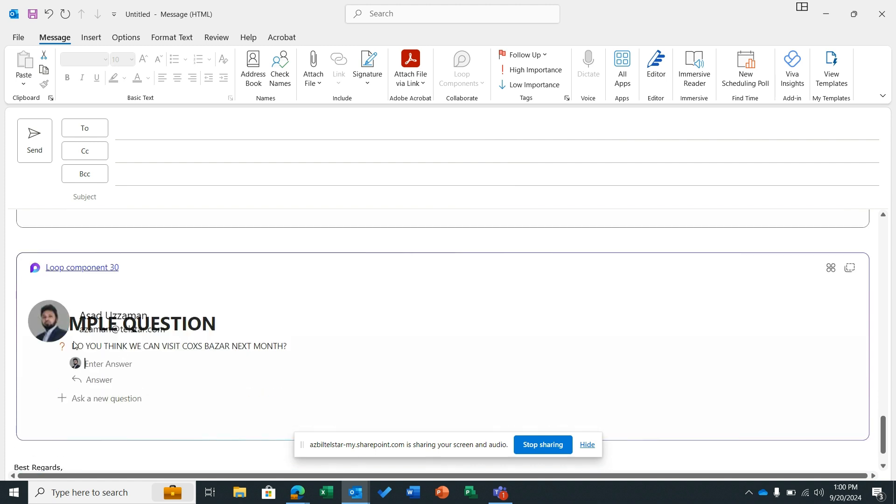
pyautogui.scroll(-1, 88, 392)
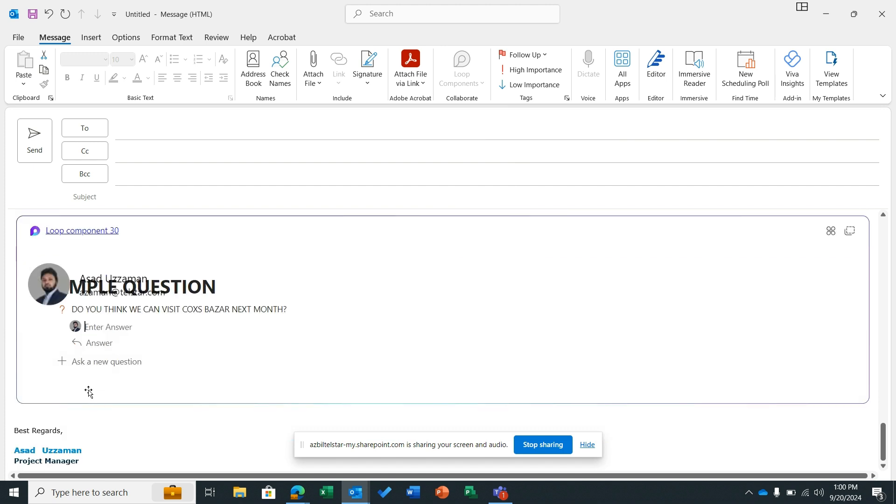
pyautogui.scroll(-1, 89, 392)
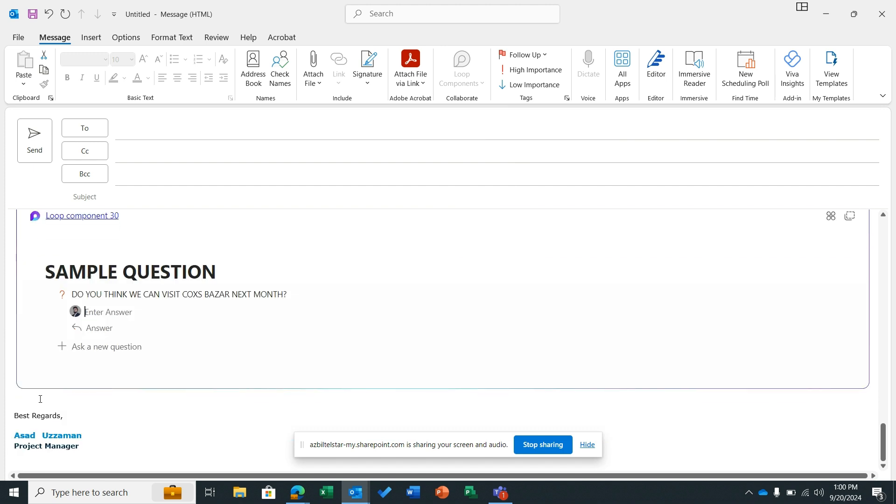
pyautogui.click(42, 403)
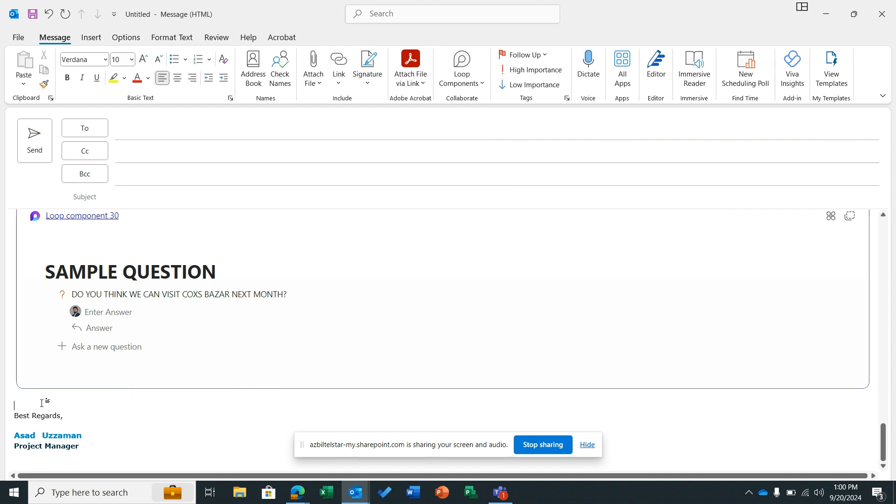